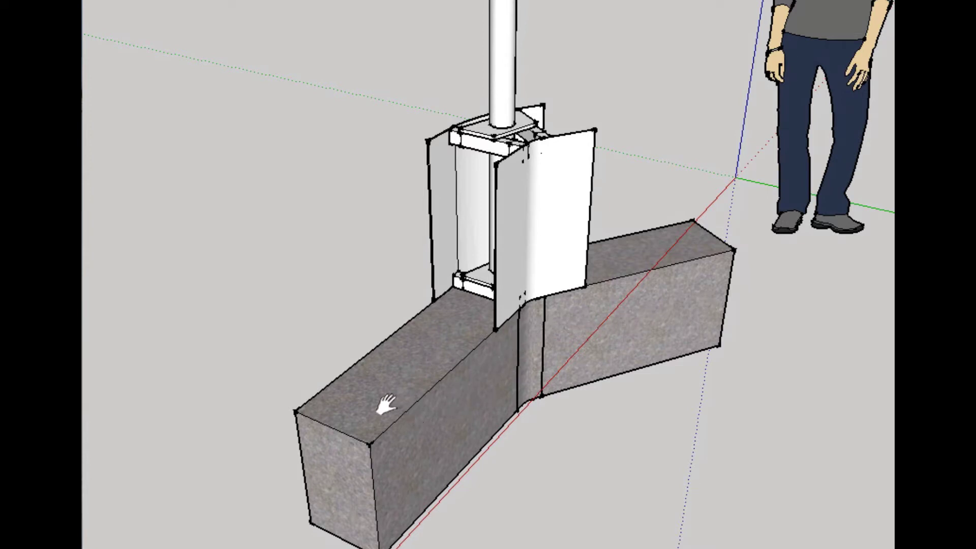
Step: Examine the post bracket on the angled foundation from several sides, including its bent side plates, base plates and crossbars
{"action": "key", "text": "o"}
{"action": "left_click_drag", "start_coordinate": [388, 404], "coordinate": [389, 462]}
{"action": "middle_click_drag", "start_coordinate": [389, 462], "coordinate": [425, 454]}
{"action": "scroll", "coordinate": [477, 320], "scroll_direction": "up", "scroll_amount": 6}
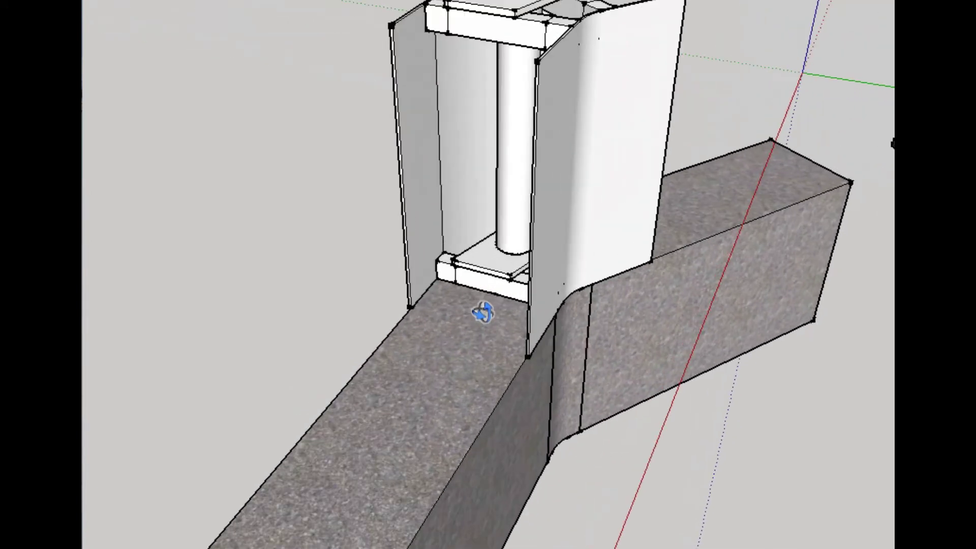
{"action": "scroll", "coordinate": [475, 320], "scroll_direction": "down", "scroll_amount": 3}
{"action": "middle_click_drag", "start_coordinate": [473, 330], "coordinate": [479, 367]}
{"action": "left_click_drag", "start_coordinate": [541, 313], "coordinate": [581, 290]}
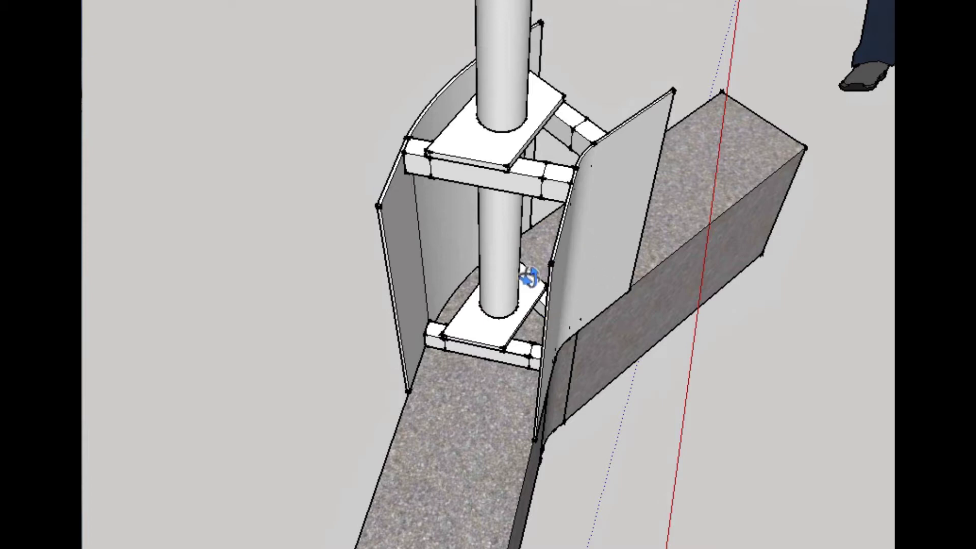
{"action": "left_click_drag", "start_coordinate": [508, 279], "coordinate": [822, 253]}
{"action": "left_click_drag", "start_coordinate": [487, 224], "coordinate": [439, 308]}
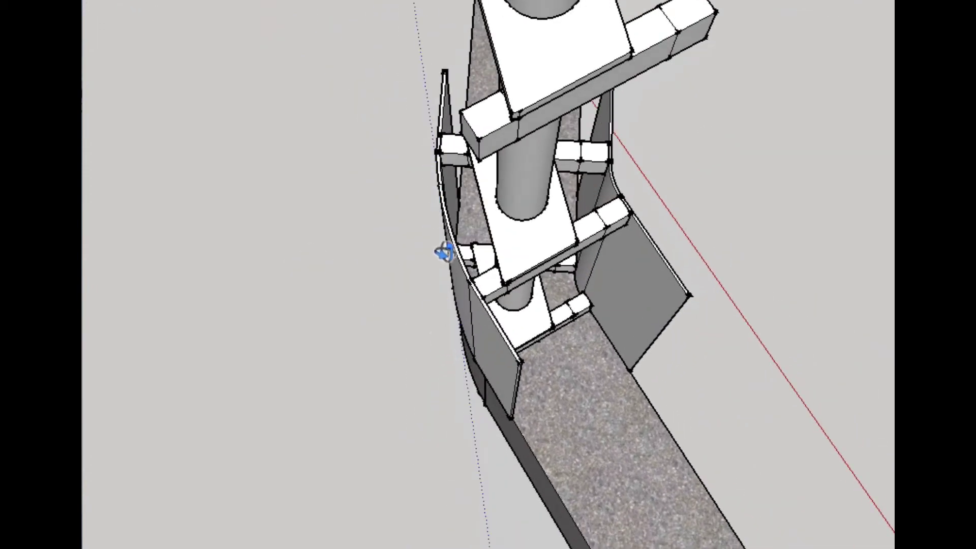
{"action": "left_click_drag", "start_coordinate": [488, 331], "coordinate": [393, 299]}
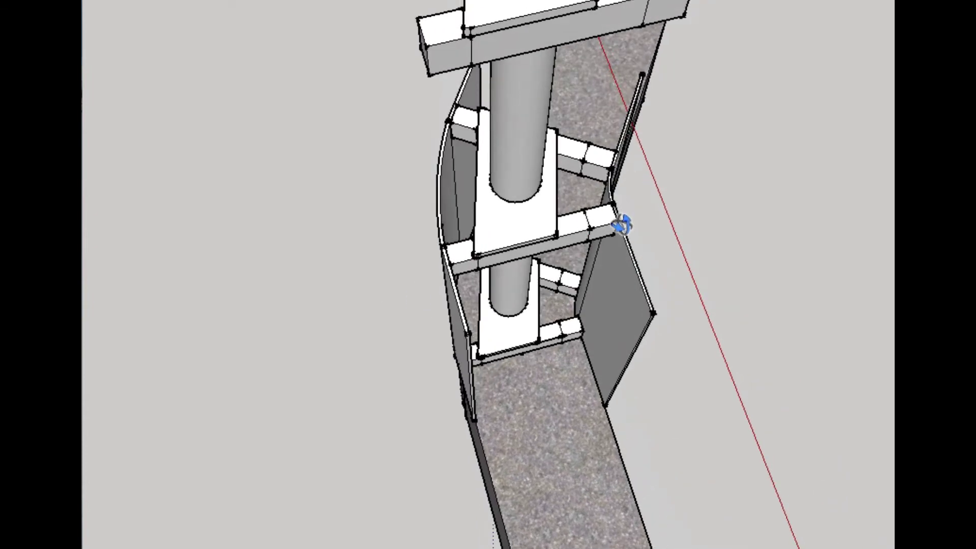
{"action": "left_click_drag", "start_coordinate": [621, 280], "coordinate": [574, 264]}
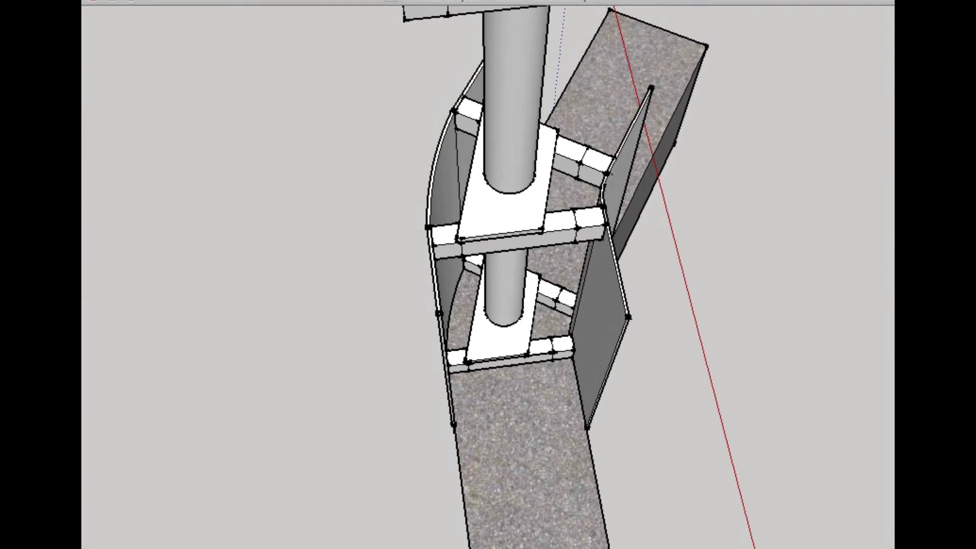
Step: Take the two bent side plates off the bracket around the post by undoing the last two changes
{"action": "key", "text": "ctrl+z"}
{"action": "key", "text": "ctrl+z"}
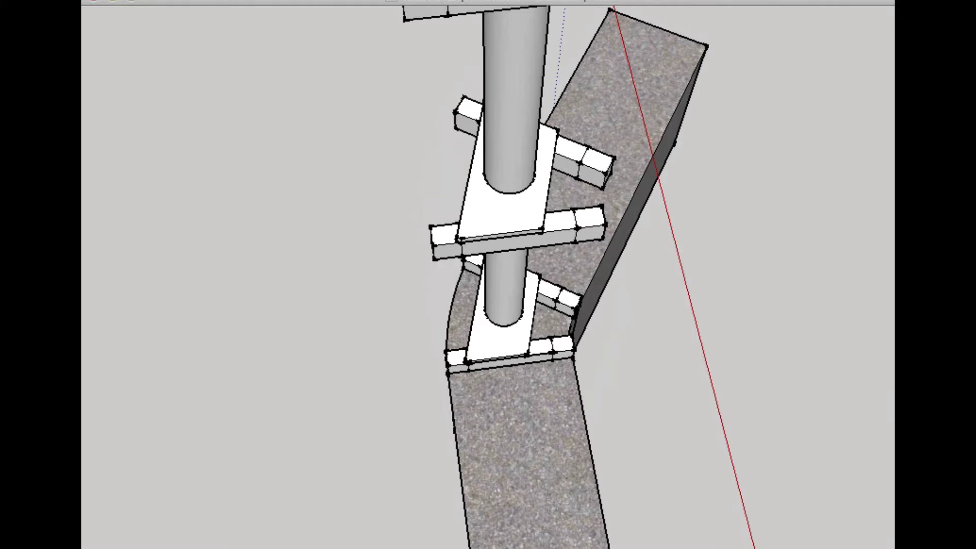
Step: Examine how the lower base plate and its crossbars sit under the post at the foundation's bend, from both sides and close up
{"action": "left_click_drag", "start_coordinate": [544, 337], "coordinate": [511, 385]}
{"action": "scroll", "coordinate": [511, 384], "scroll_direction": "up", "scroll_amount": 3}
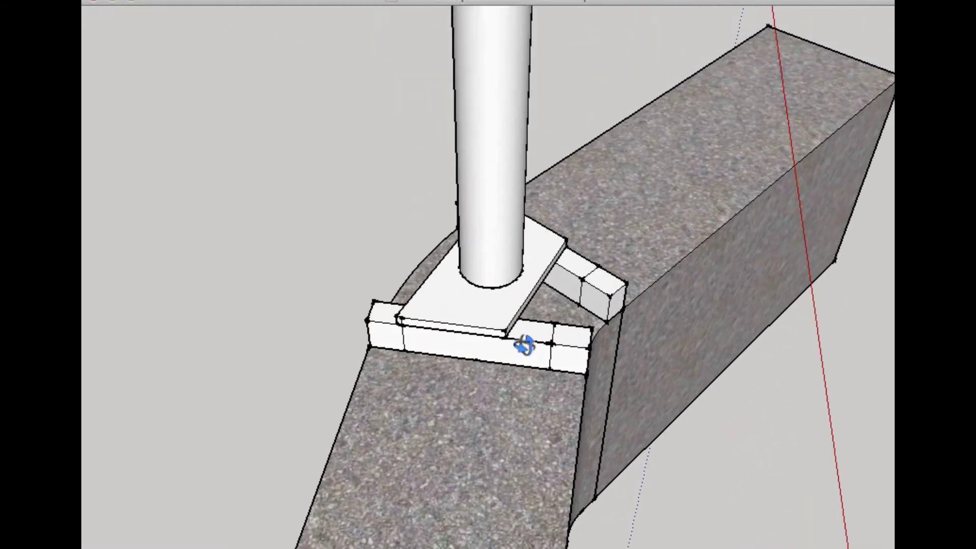
{"action": "left_click_drag", "start_coordinate": [522, 345], "coordinate": [401, 370]}
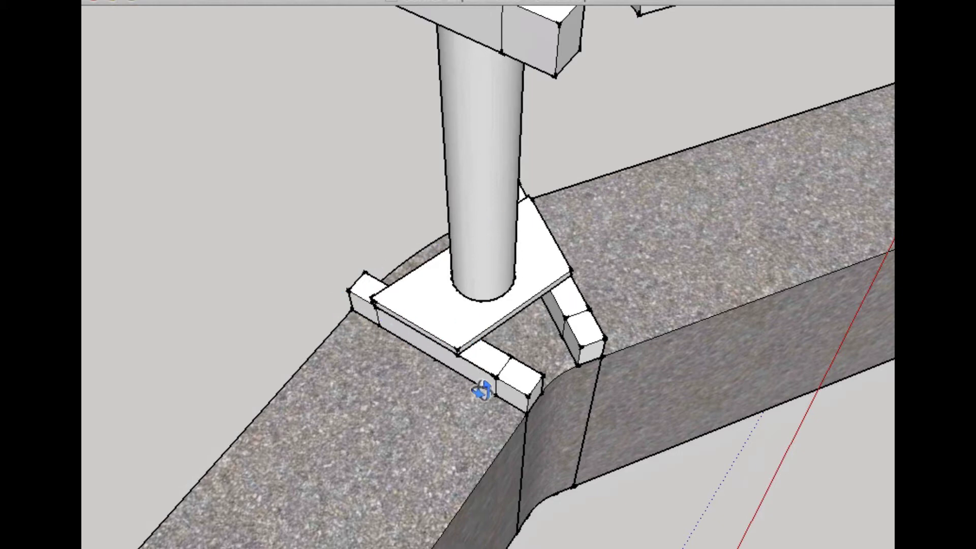
{"action": "left_click_drag", "start_coordinate": [473, 376], "coordinate": [472, 310], "text": "shift"}
{"action": "left_click_drag", "start_coordinate": [619, 279], "coordinate": [185, 213]}
{"action": "left_click_drag", "start_coordinate": [694, 414], "coordinate": [730, 513]}
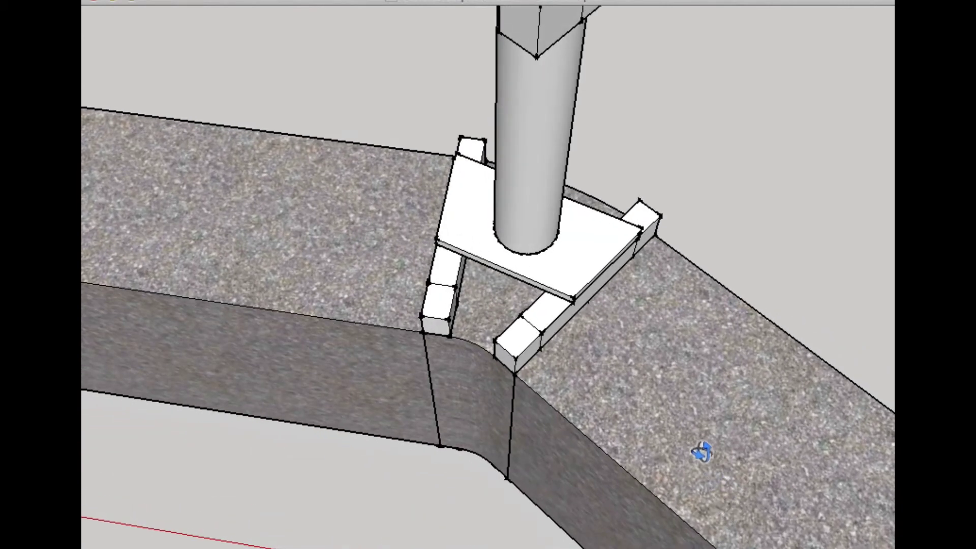
{"action": "middle_click_drag", "start_coordinate": [688, 444], "coordinate": [579, 389]}
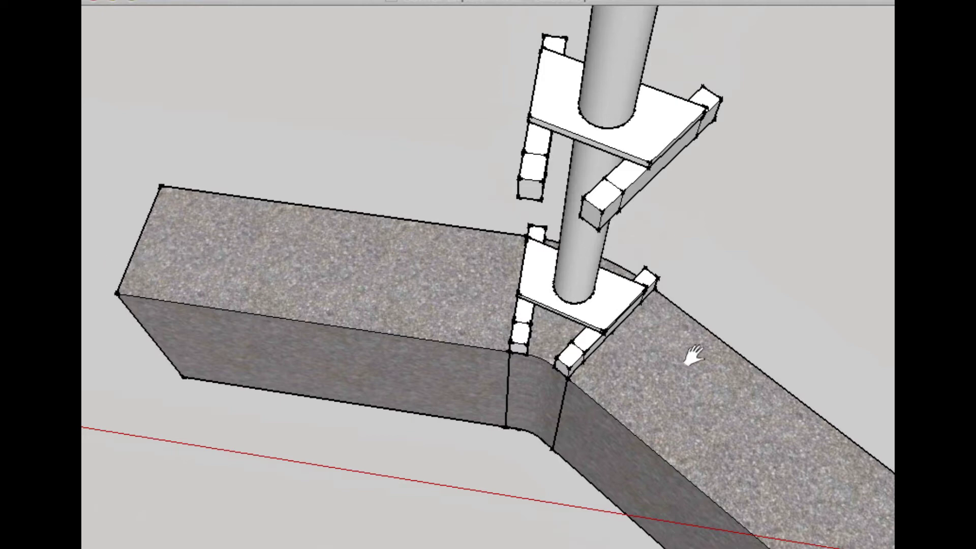
{"action": "scroll", "coordinate": [659, 352], "scroll_direction": "up", "scroll_amount": 2}
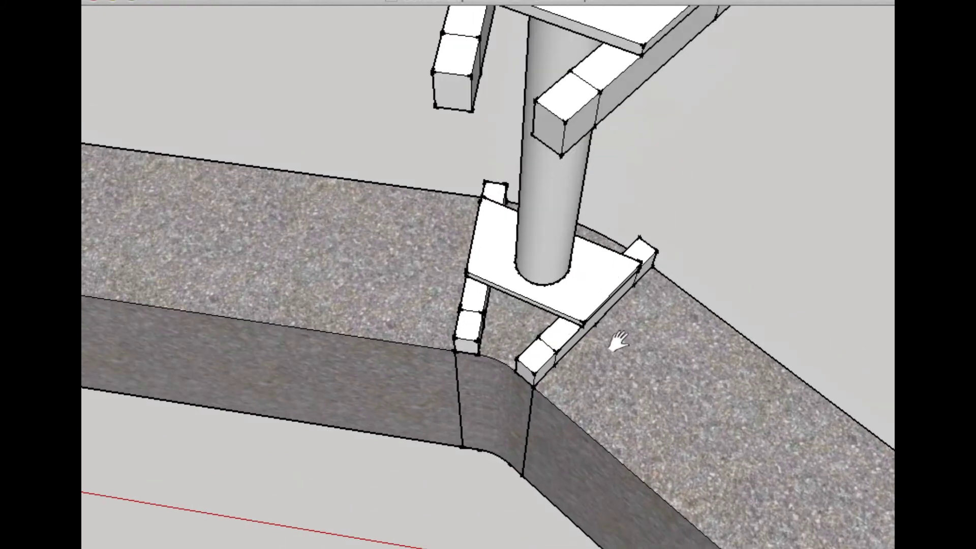
{"action": "scroll", "coordinate": [619, 347], "scroll_direction": "down", "scroll_amount": 1}
{"action": "scroll", "coordinate": [573, 322], "scroll_direction": "down", "scroll_amount": 2}
{"action": "middle_click_drag", "start_coordinate": [573, 322], "coordinate": [546, 272]}
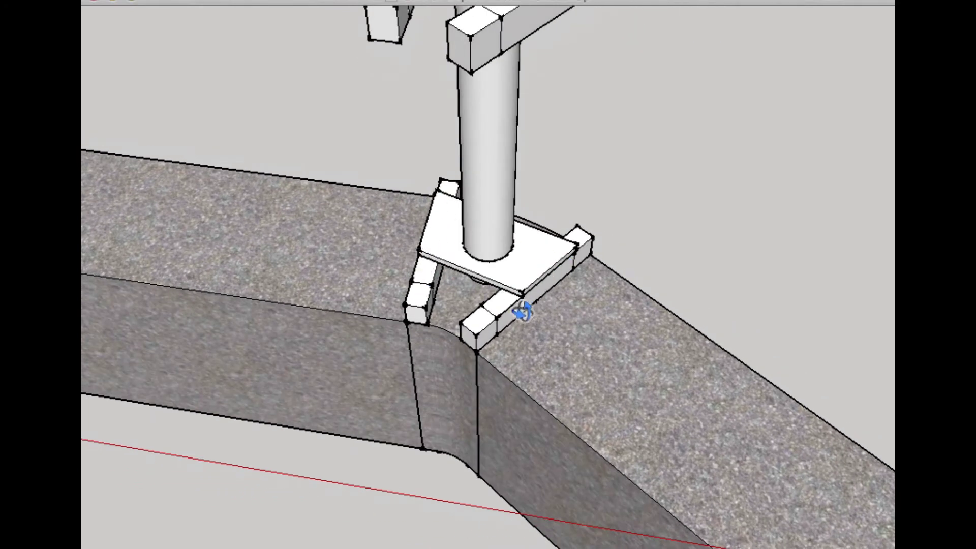
{"action": "scroll", "coordinate": [524, 311], "scroll_direction": "up", "scroll_amount": 5}
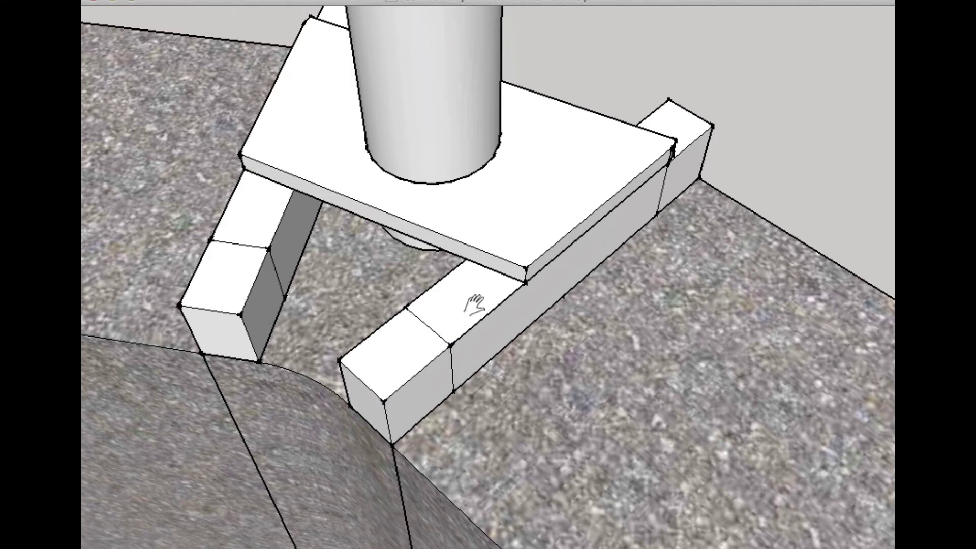
{"action": "left_click_drag", "start_coordinate": [475, 305], "coordinate": [478, 364]}
{"action": "scroll", "coordinate": [476, 363], "scroll_direction": "down", "scroll_amount": 5}
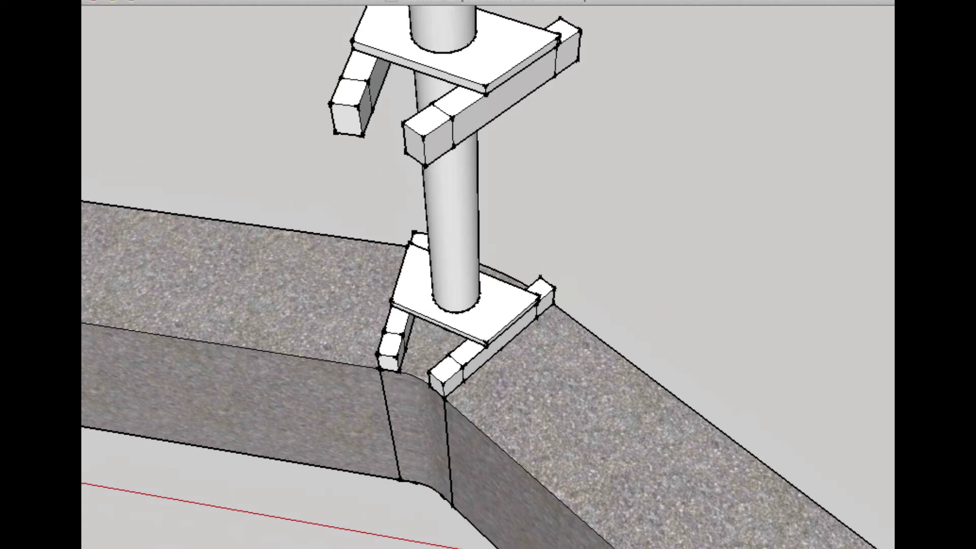
Step: Bring back both bent side plates on the bracket around the post
{"action": "middle_click_drag", "start_coordinate": [796, 227], "coordinate": [557, 265]}
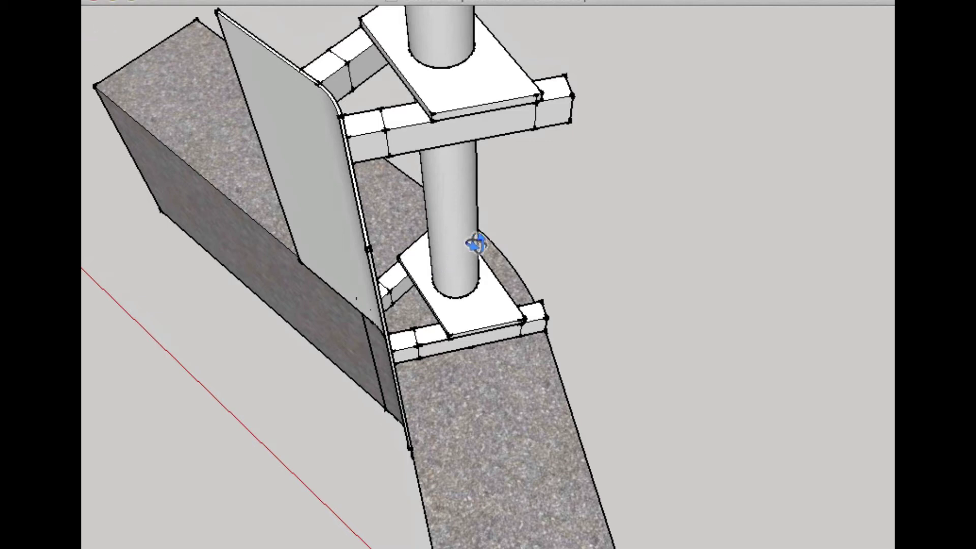
{"action": "key", "text": "ctrl+z"}
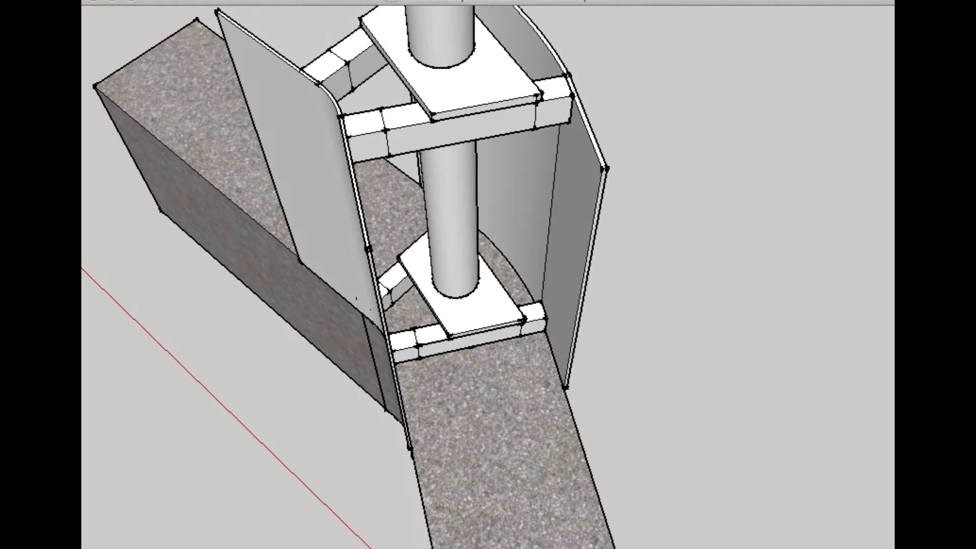
Step: Examine the bracket with its side plates from above, along the foundation arm, and from farther away
{"action": "left_click_drag", "start_coordinate": [554, 202], "coordinate": [521, 240]}
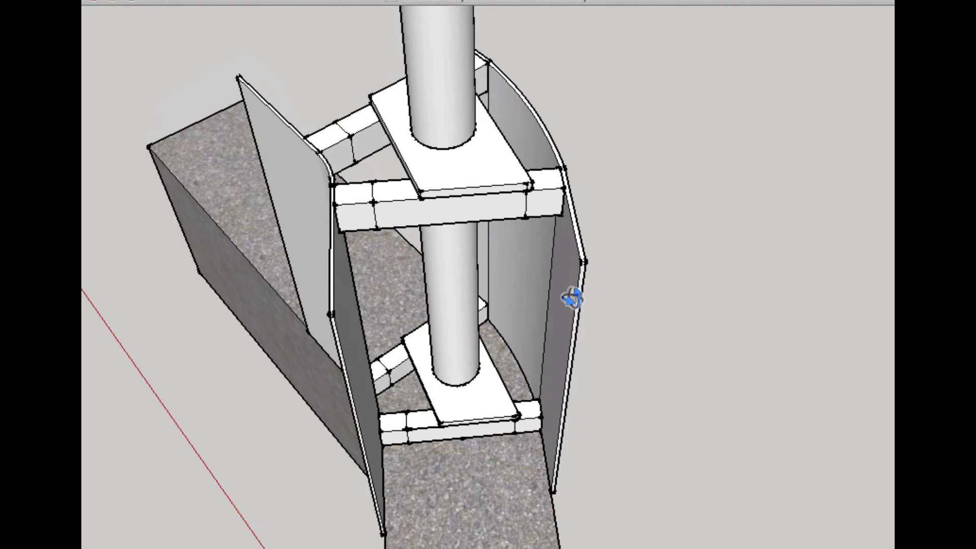
{"action": "left_click_drag", "start_coordinate": [568, 294], "coordinate": [714, 264]}
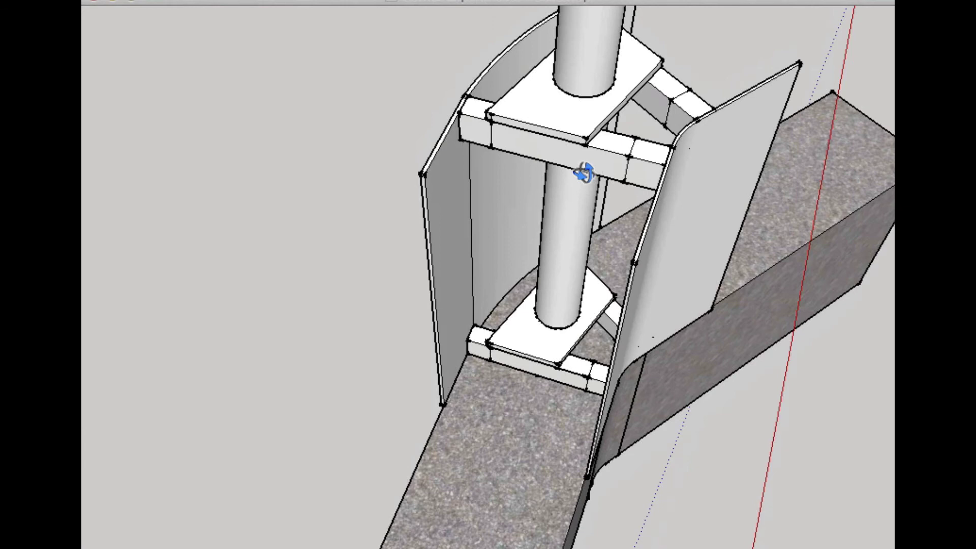
{"action": "middle_click_drag", "start_coordinate": [584, 173], "coordinate": [531, 219]}
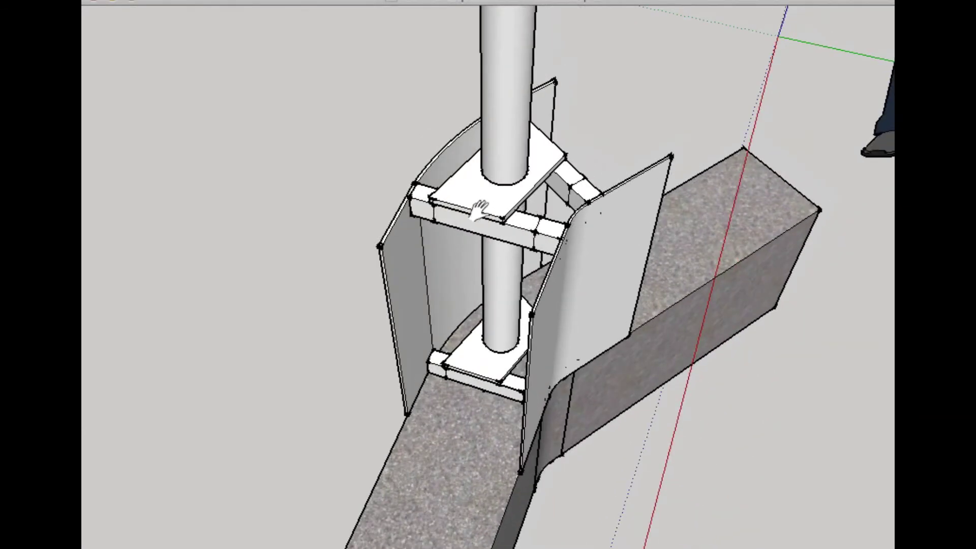
{"action": "middle_click_drag", "start_coordinate": [521, 222], "coordinate": [744, 151]}
{"action": "middle_click_drag", "start_coordinate": [589, 174], "coordinate": [418, 192], "text": "shift"}
{"action": "scroll", "coordinate": [418, 192], "scroll_direction": "up", "scroll_amount": 2}
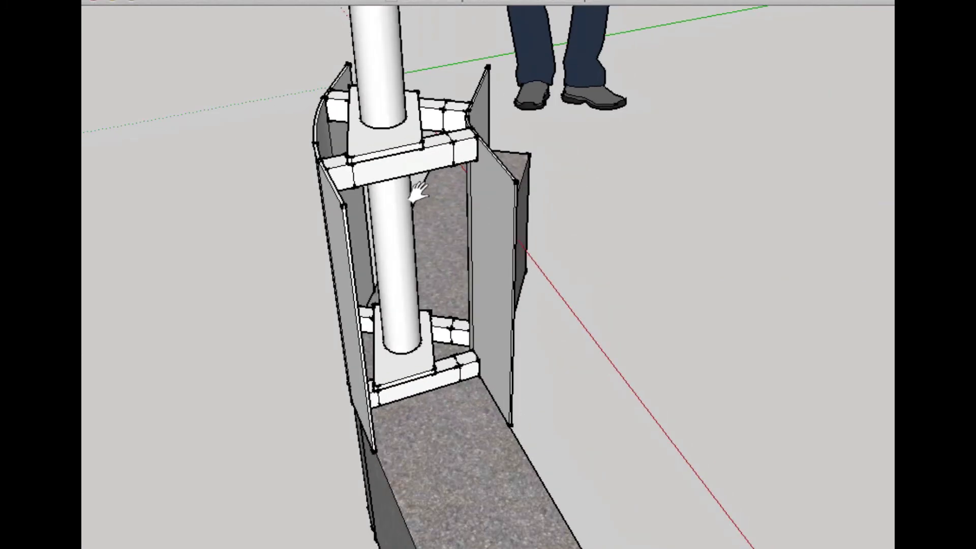
{"action": "middle_click_drag", "start_coordinate": [414, 310], "coordinate": [409, 158], "text": "shift"}
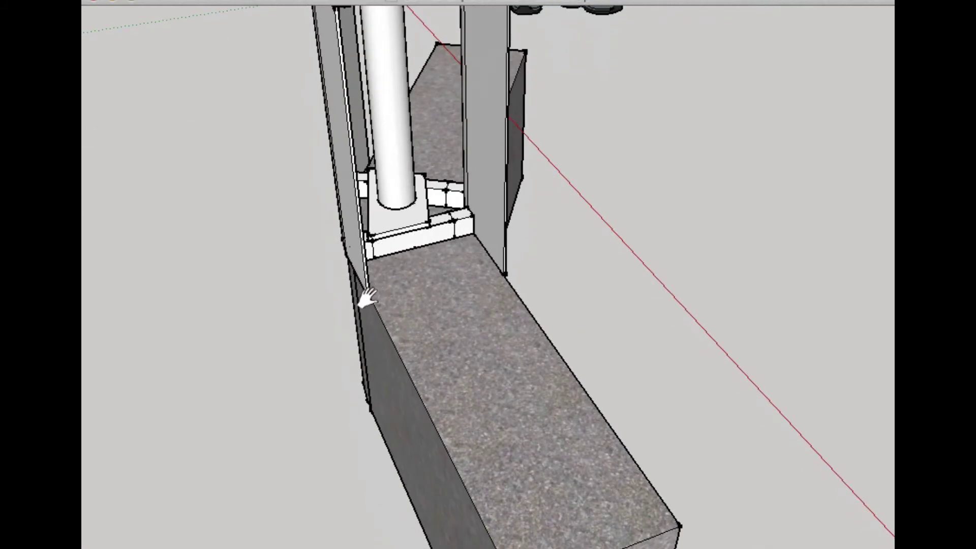
{"action": "scroll", "coordinate": [414, 337], "scroll_direction": "up", "scroll_amount": 2}
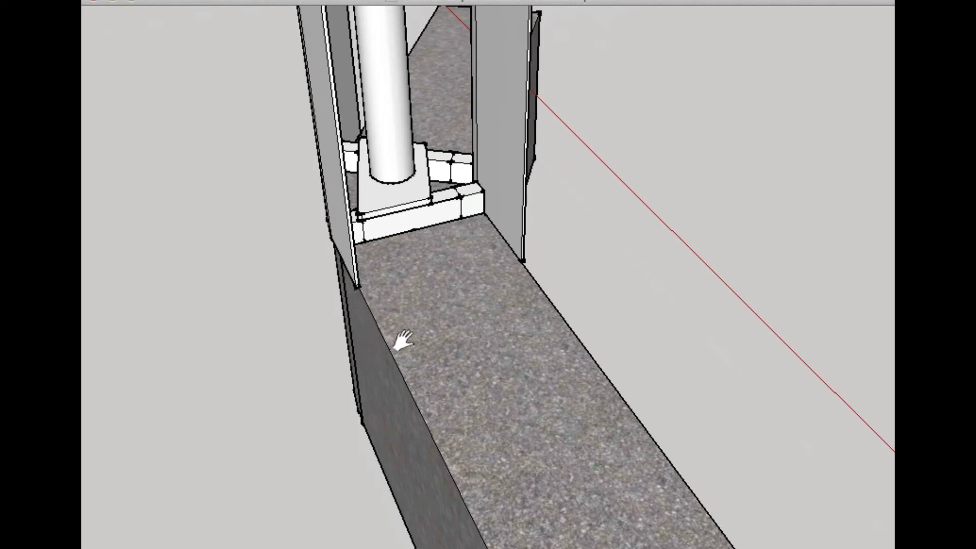
{"action": "middle_click_drag", "start_coordinate": [399, 342], "coordinate": [381, 322]}
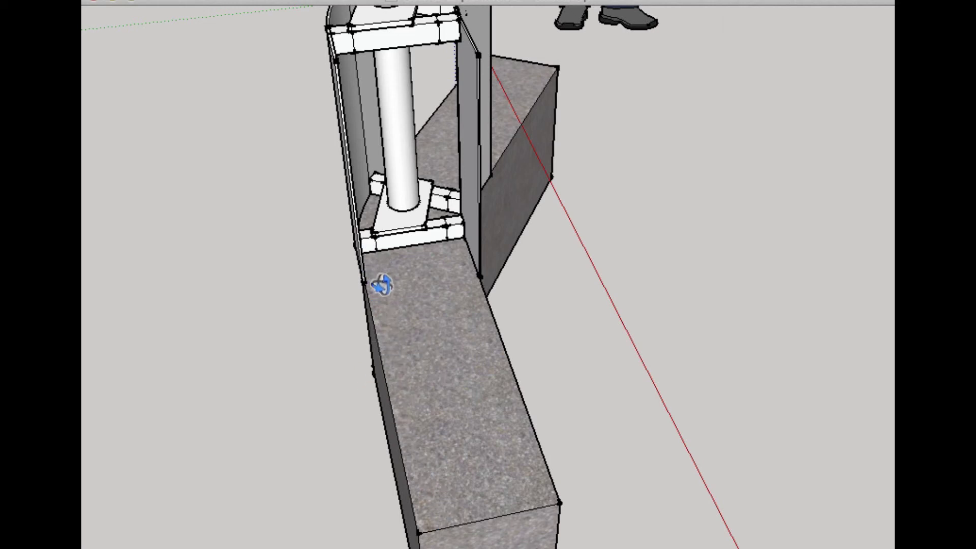
{"action": "left_click_drag", "start_coordinate": [383, 283], "coordinate": [403, 208]}
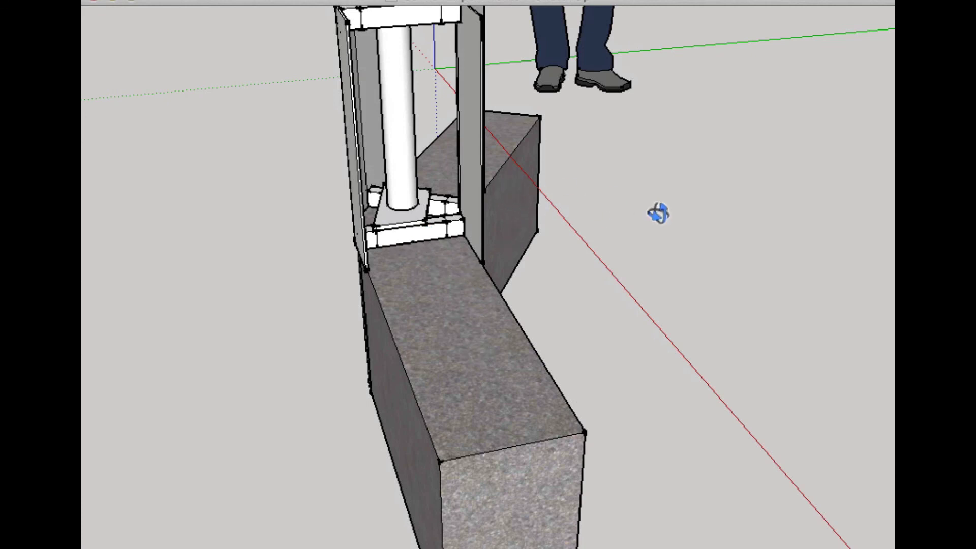
{"action": "left_click_drag", "start_coordinate": [542, 231], "coordinate": [450, 215]}
{"action": "scroll", "coordinate": [495, 260], "scroll_direction": "down", "scroll_amount": 3}
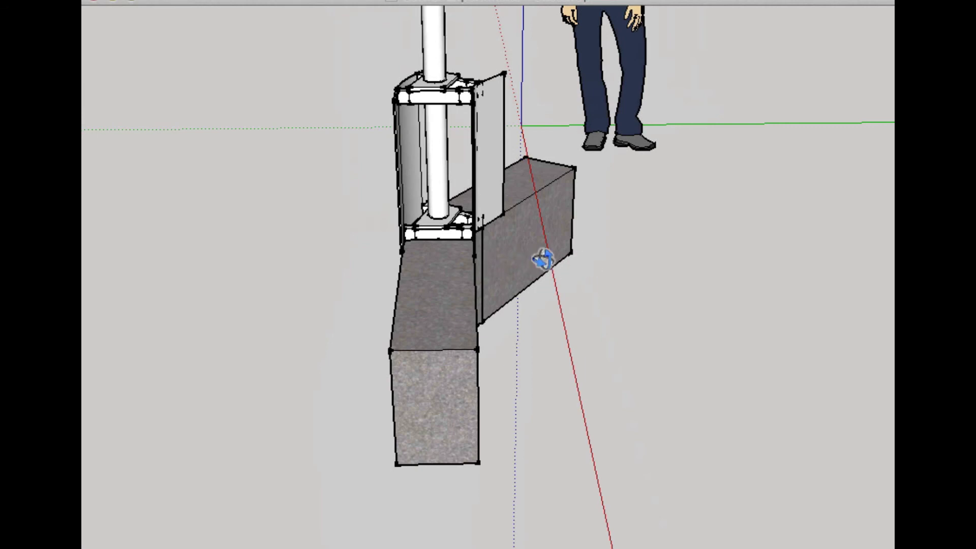
{"action": "left_click_drag", "start_coordinate": [612, 242], "coordinate": [588, 354]}
{"action": "scroll", "coordinate": [616, 311], "scroll_direction": "up", "scroll_amount": 2}
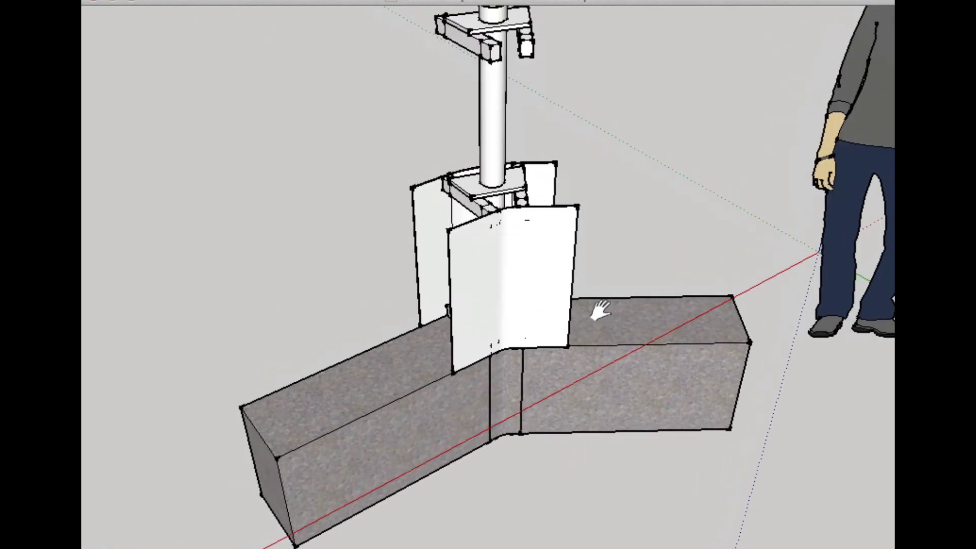